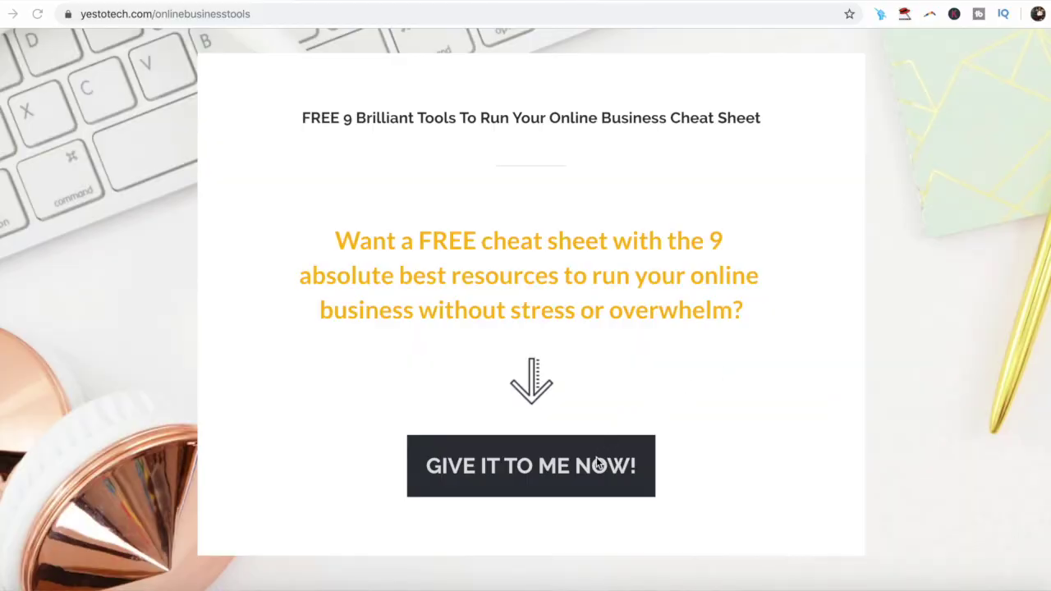
Open the GIVE IT TO ME NOW! cheat-sheet form and place the cursor in its E-mail field
click(580, 467)
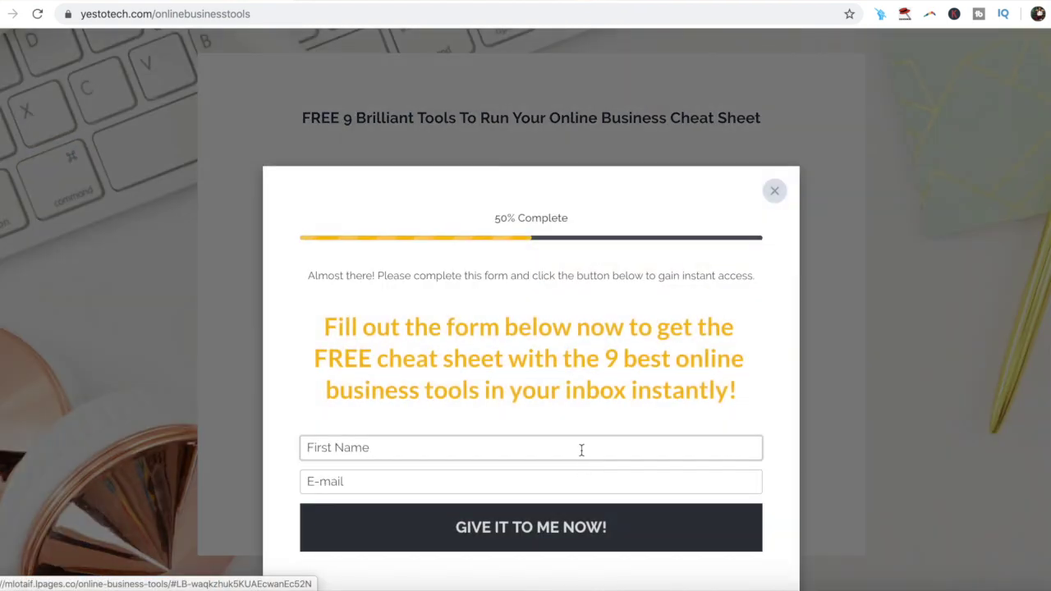
click(530, 481)
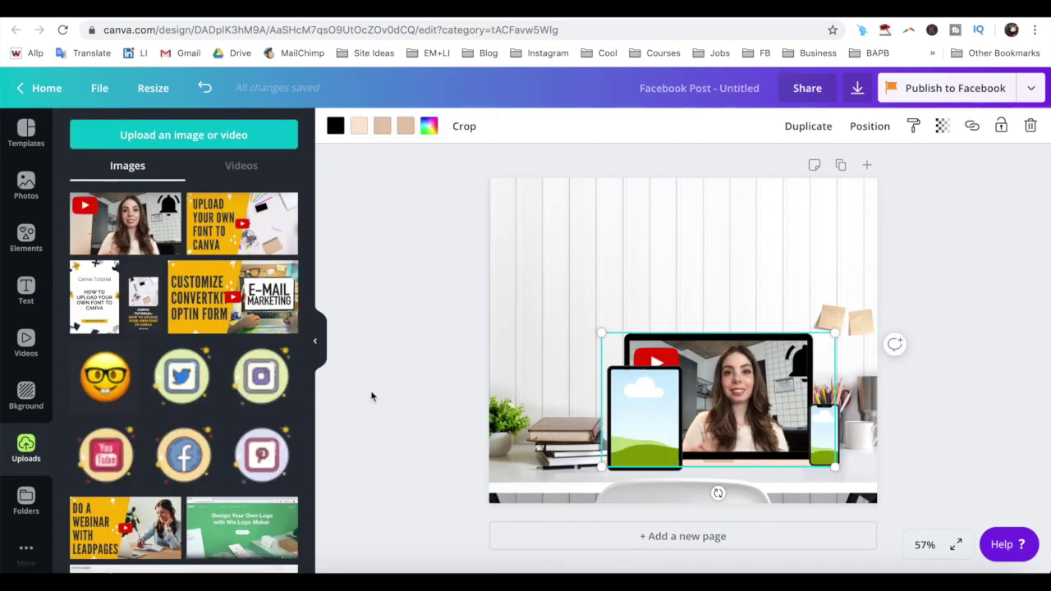
Fill the laptop, tablet and phone screens with uploads and add a 'WATCH NOW' heading
drag(246, 226, 648, 361)
drag(124, 223, 645, 419)
drag(94, 295, 825, 435)
click(945, 402)
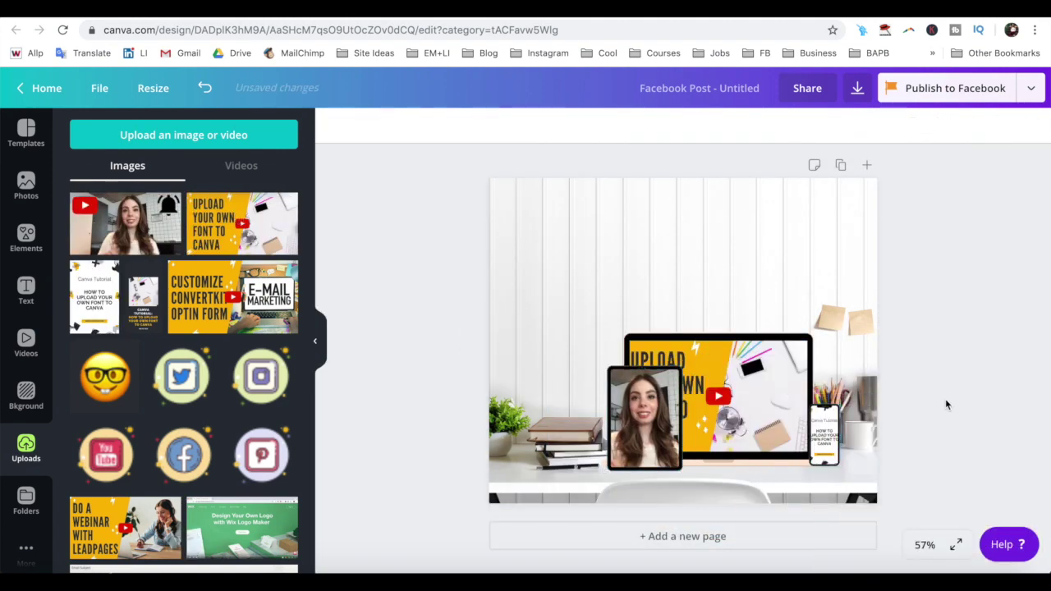
text(tWATCH NOW!)
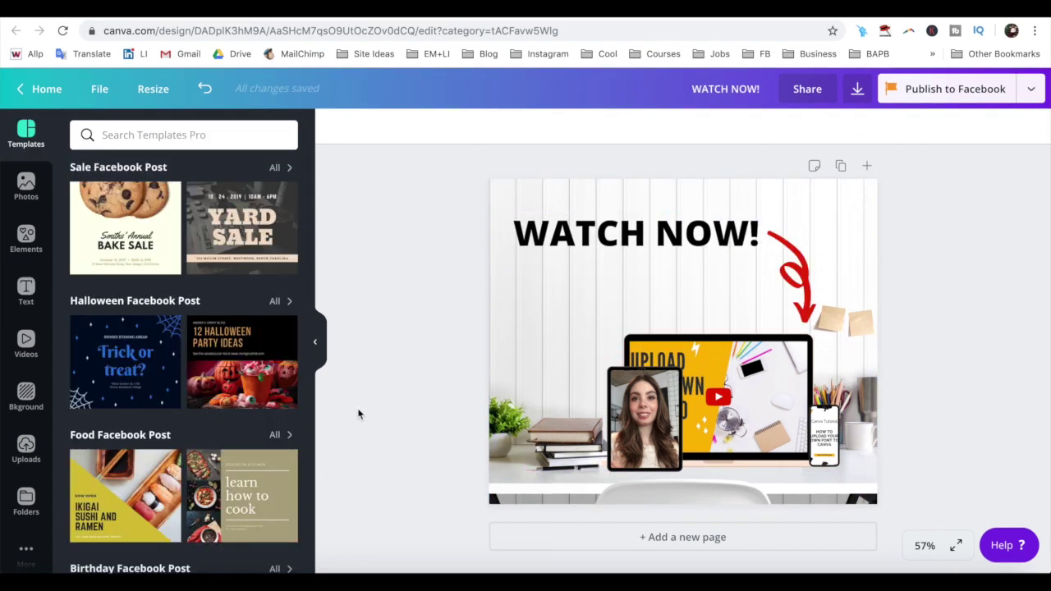
Delete the tablet and phone mockups along with their contents
click(606, 420)
key(Delete)
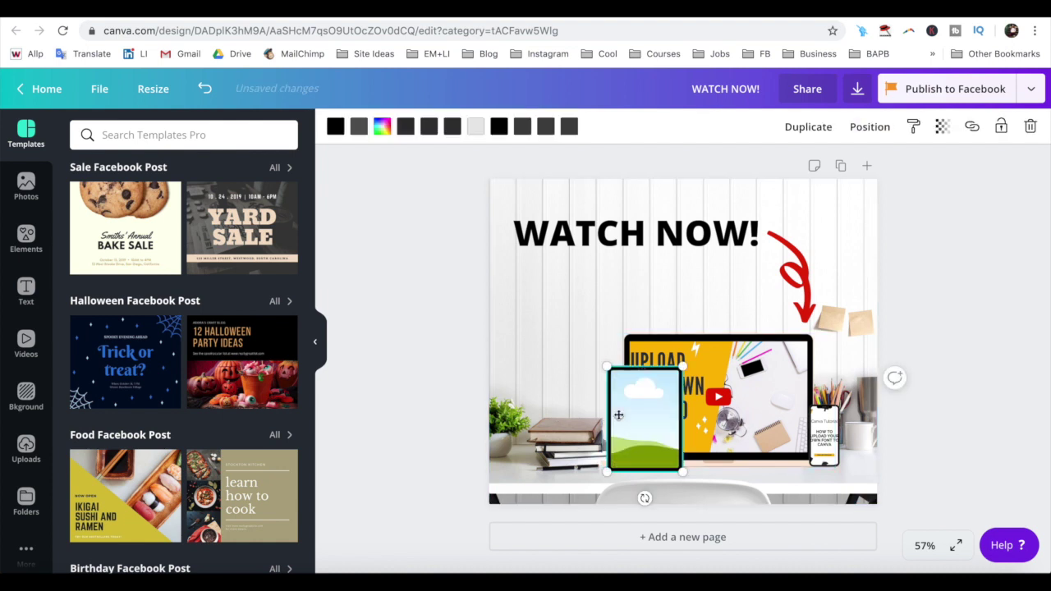
key(Delete)
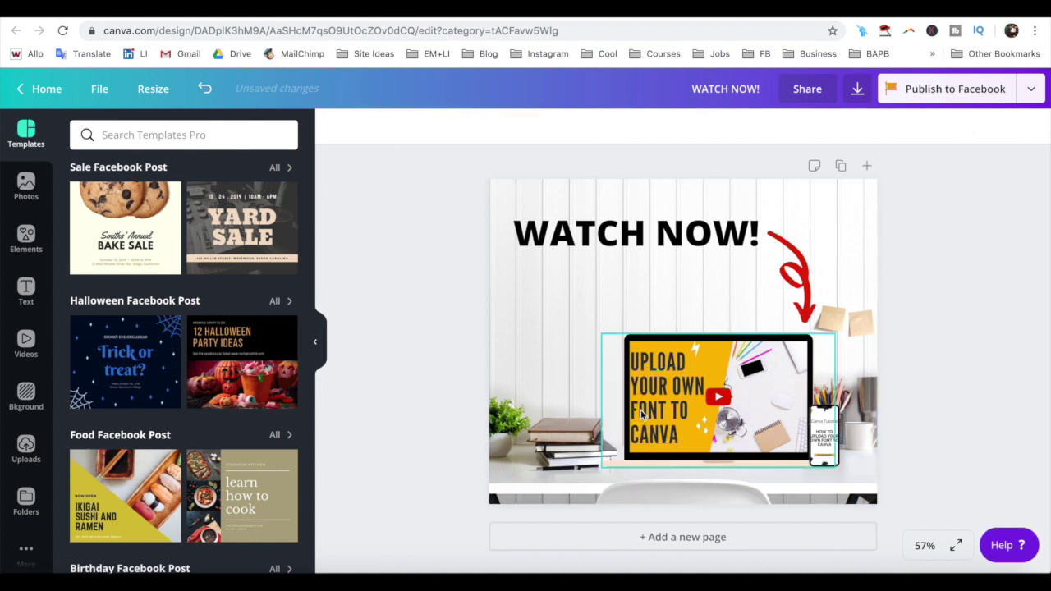
click(824, 426)
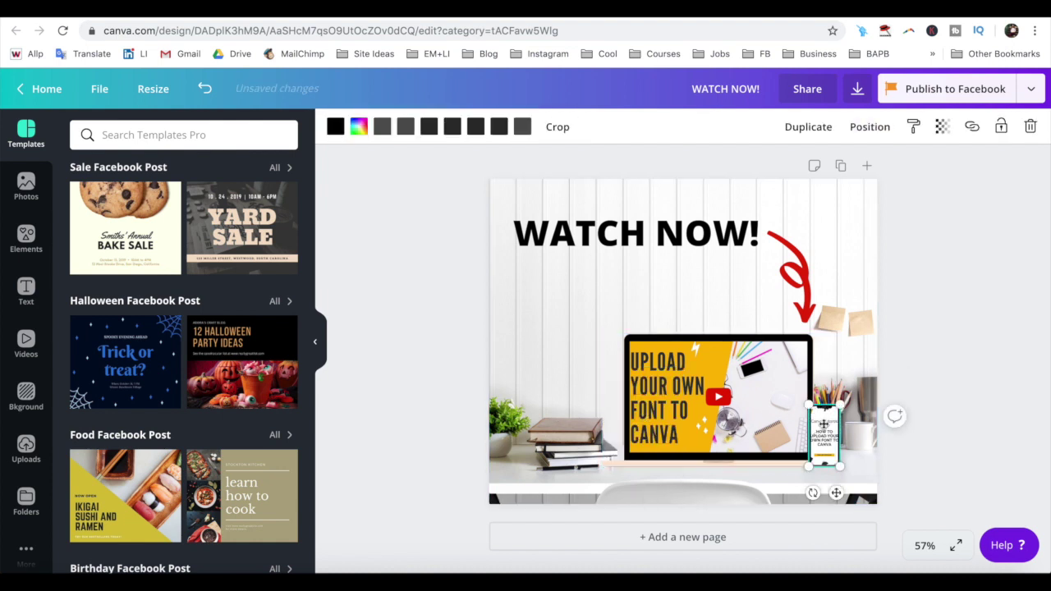
key(Delete)
key(Delete)
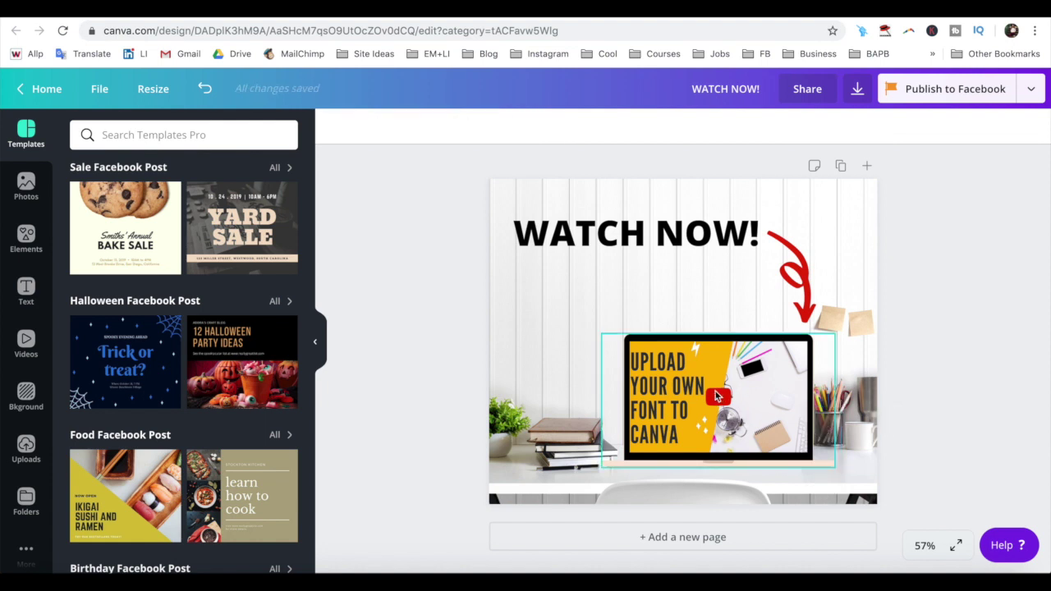
Enlarge the laptop mockup and reposition it in the post
click(717, 396)
drag(599, 335, 521, 289)
drag(641, 363, 640, 366)
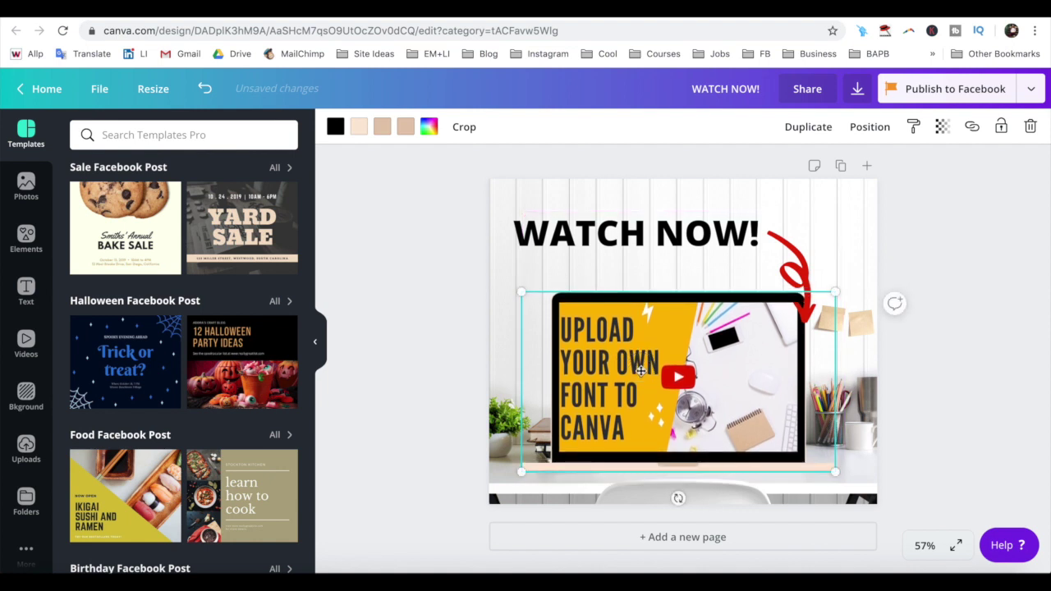
click(1040, 241)
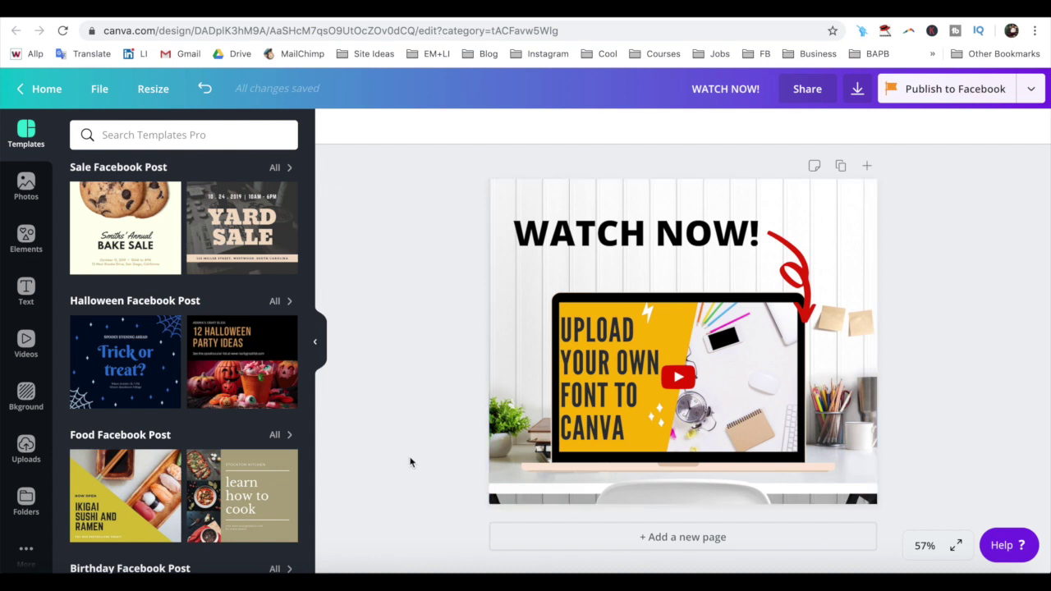
Add a black square from Elements and size it to cover the laptop screen
click(27, 243)
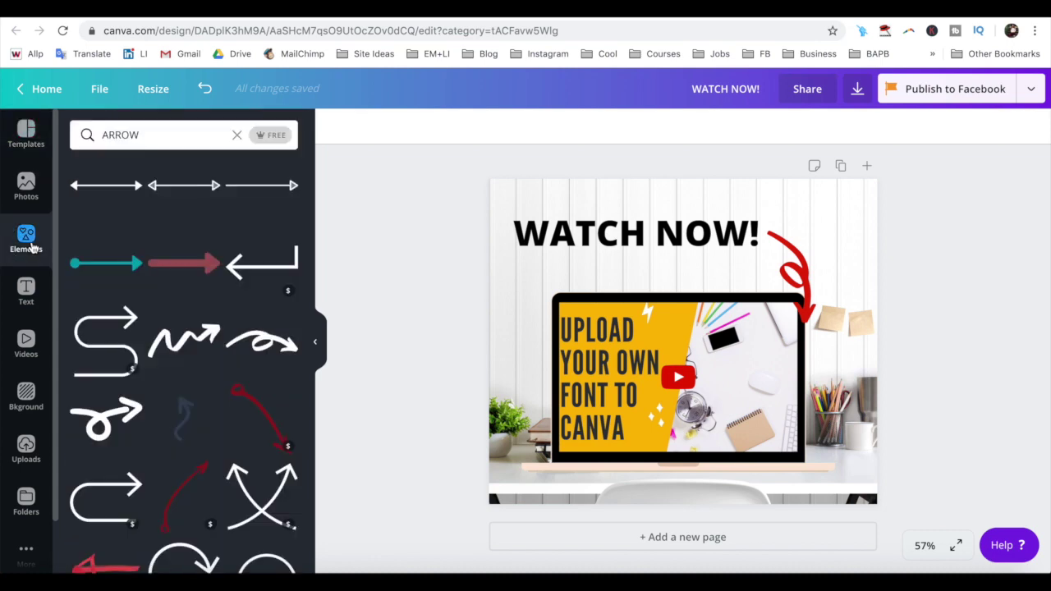
click(236, 135)
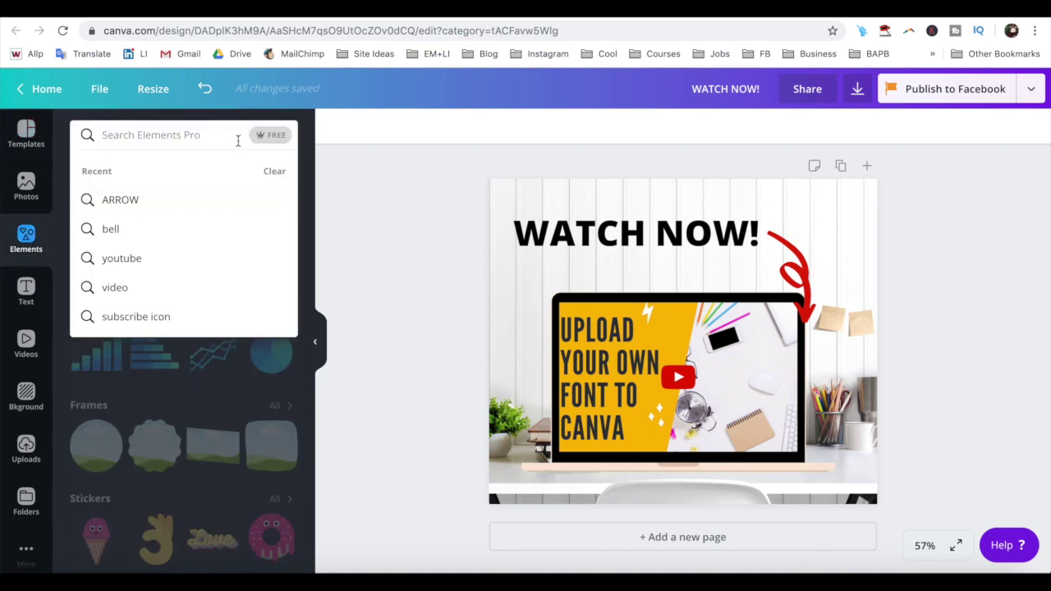
click(307, 208)
scroll(276, 293, up, 3)
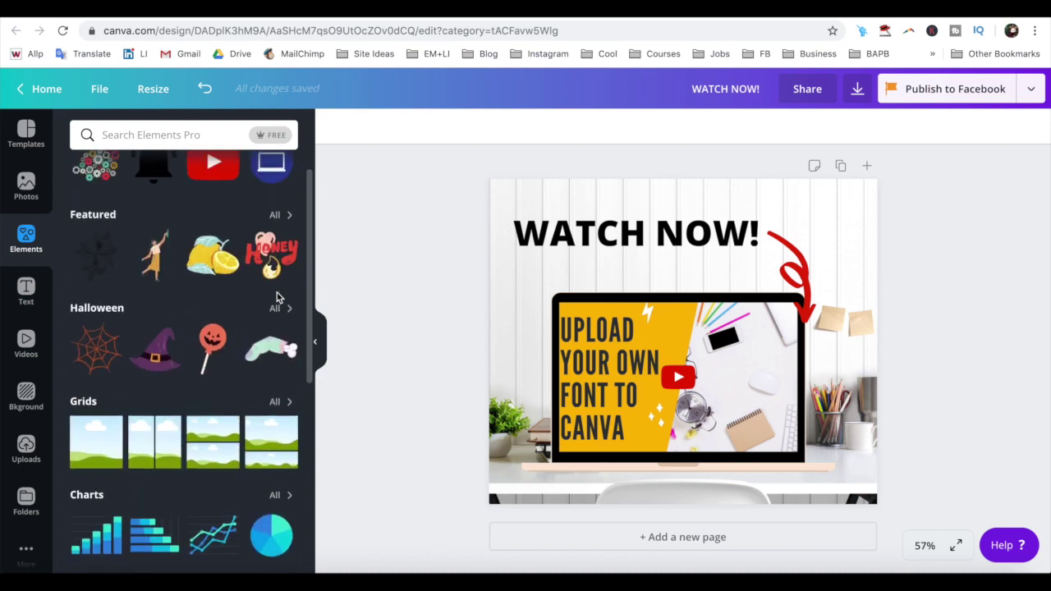
scroll(277, 298, down, 6)
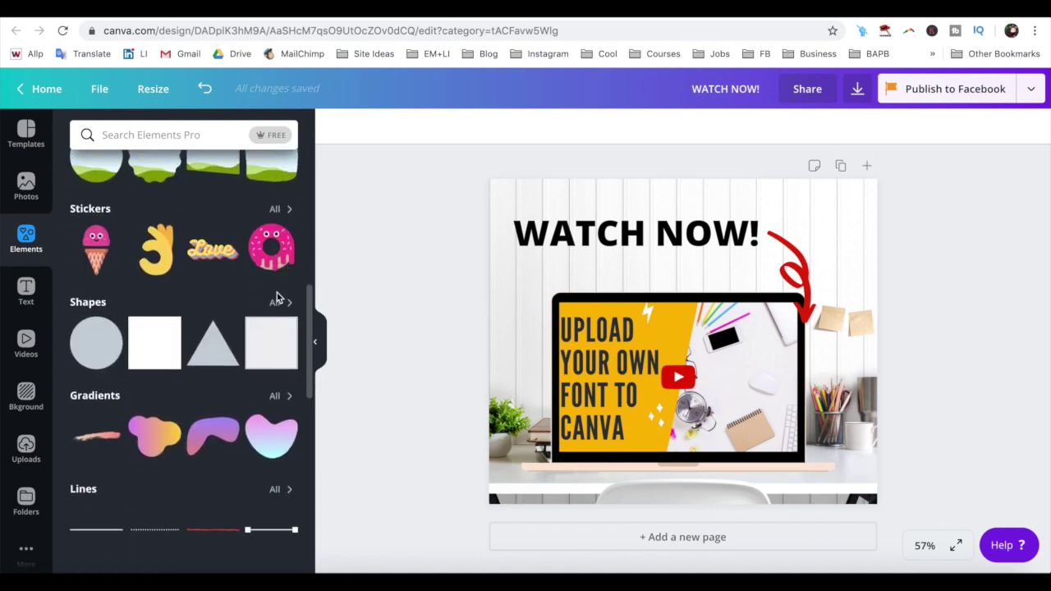
scroll(277, 298, down, 1)
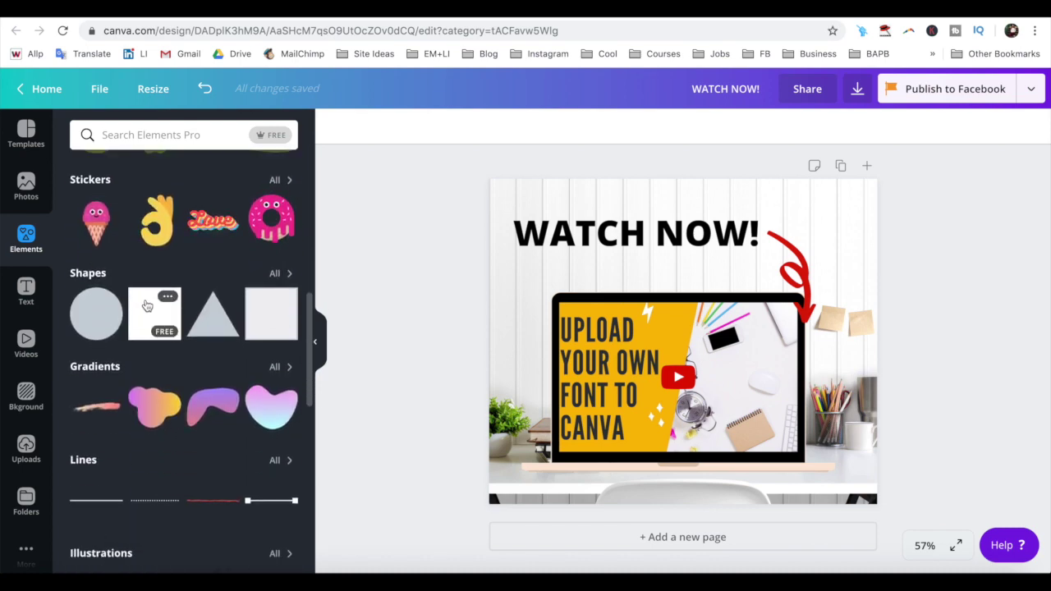
click(147, 305)
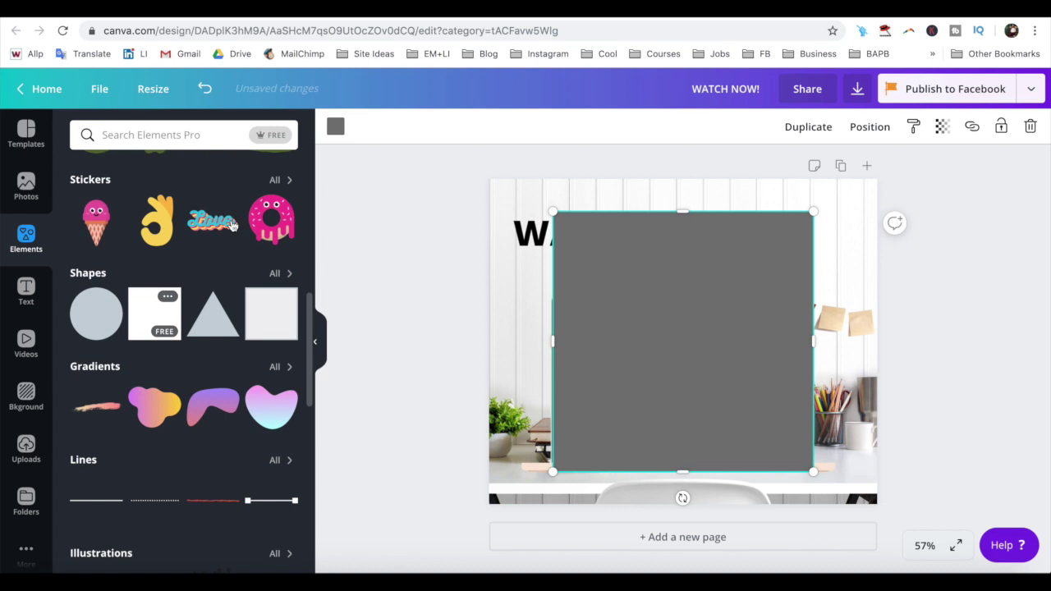
click(336, 130)
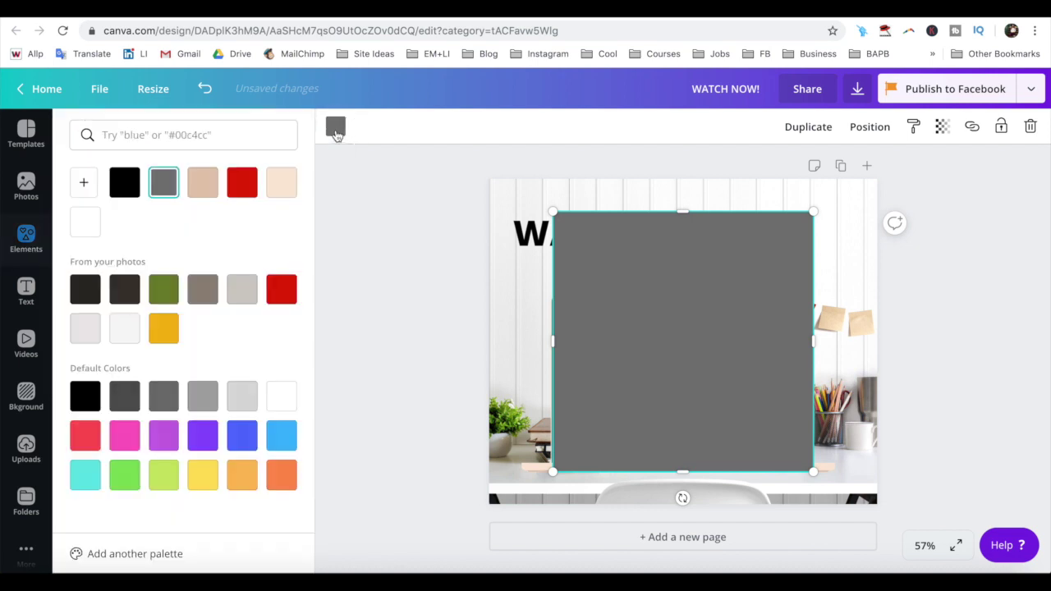
click(125, 185)
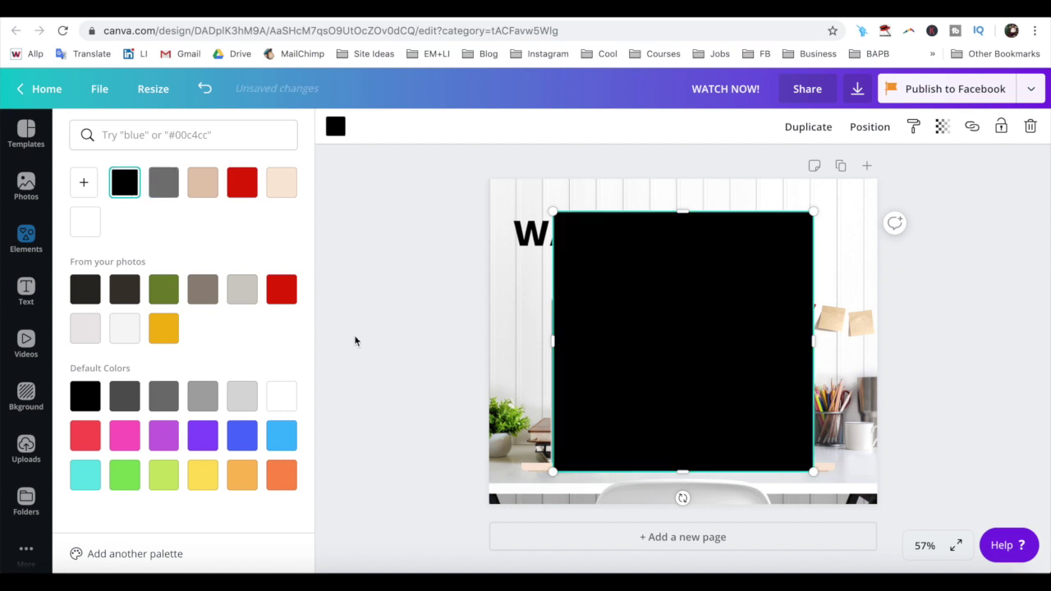
drag(678, 216, 678, 302)
drag(682, 471, 684, 457)
drag(813, 379, 800, 378)
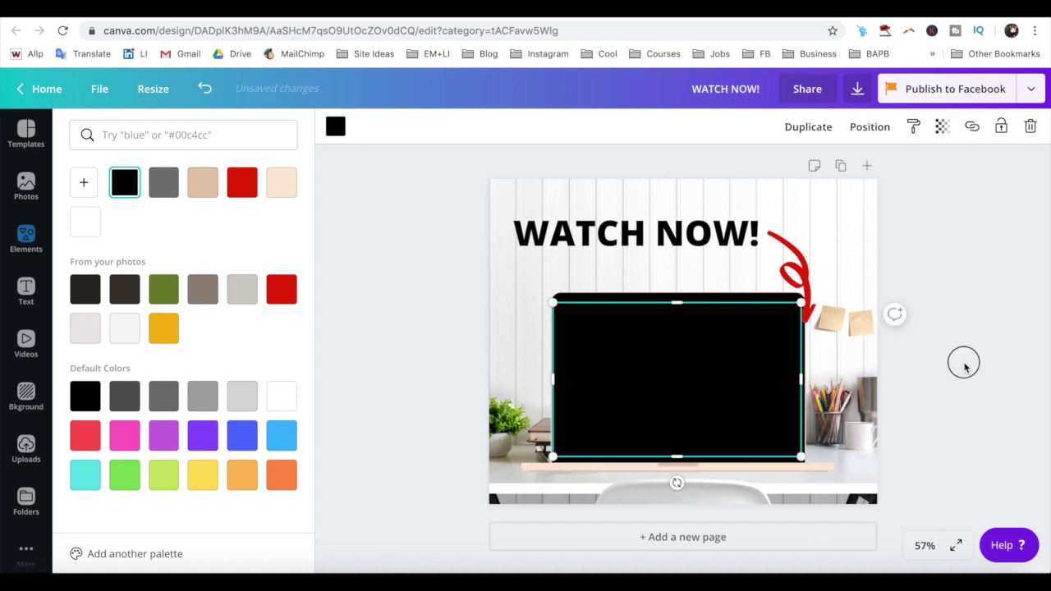
Bring the red arrow Forward so it sits above the black rectangle
click(558, 381)
click(776, 255)
click(869, 126)
click(725, 170)
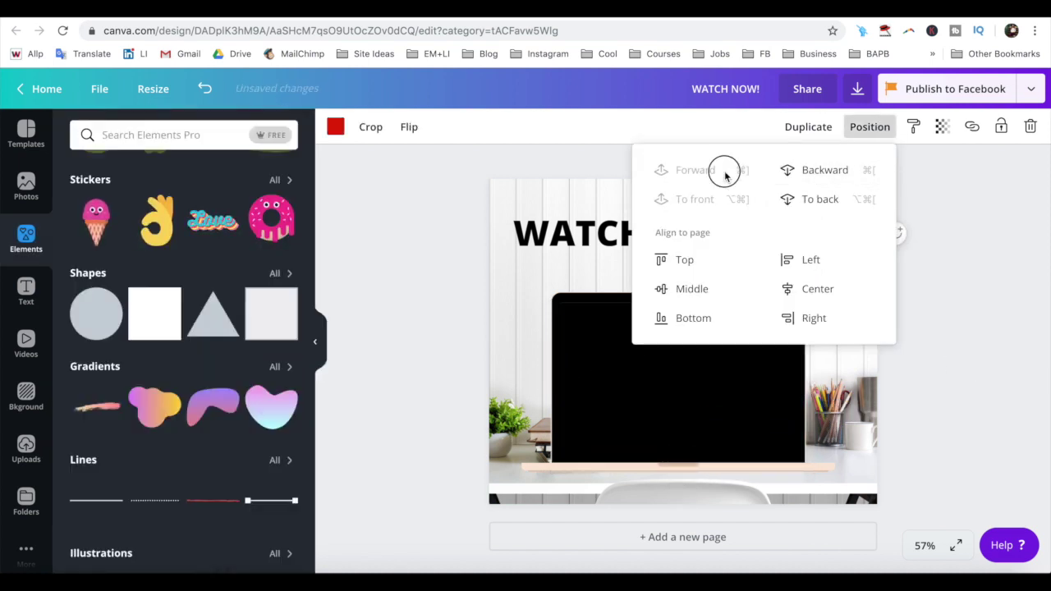
click(994, 207)
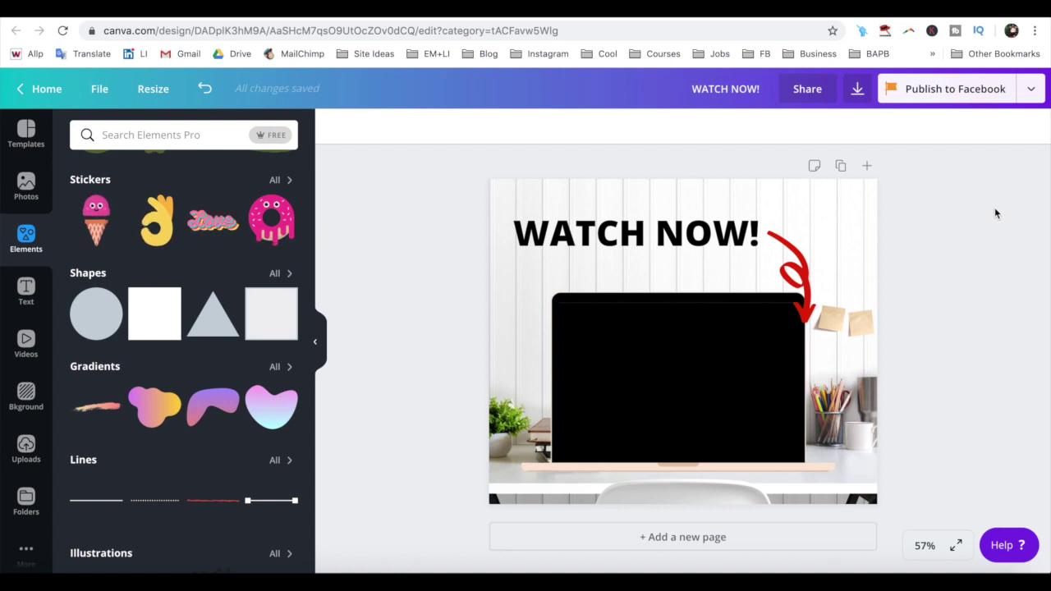
Add the uploaded 0:12 'Create a GIF in Canva' video from Uploads > Videos
click(26, 453)
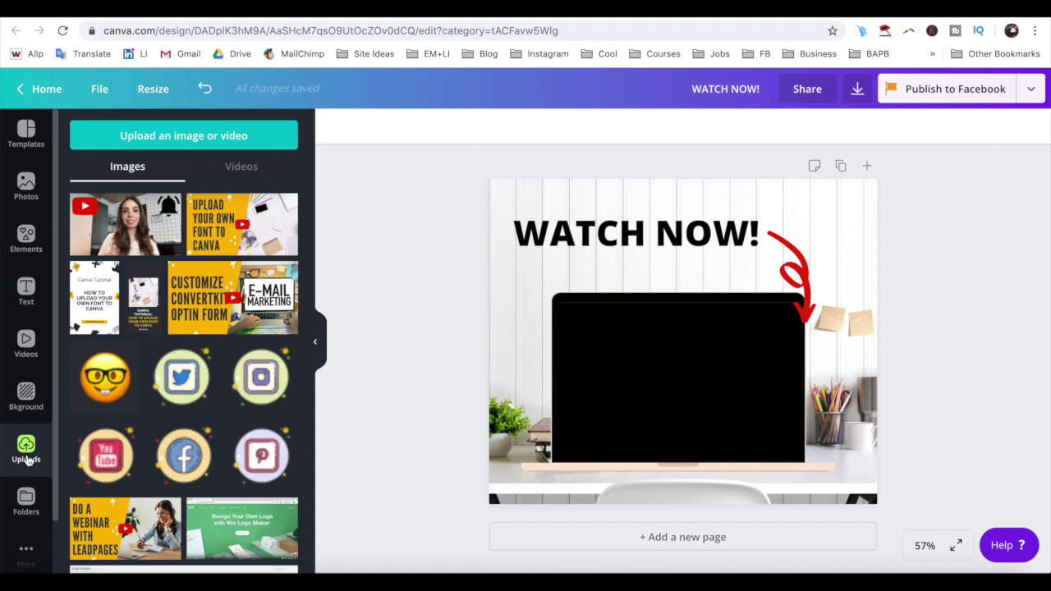
click(201, 137)
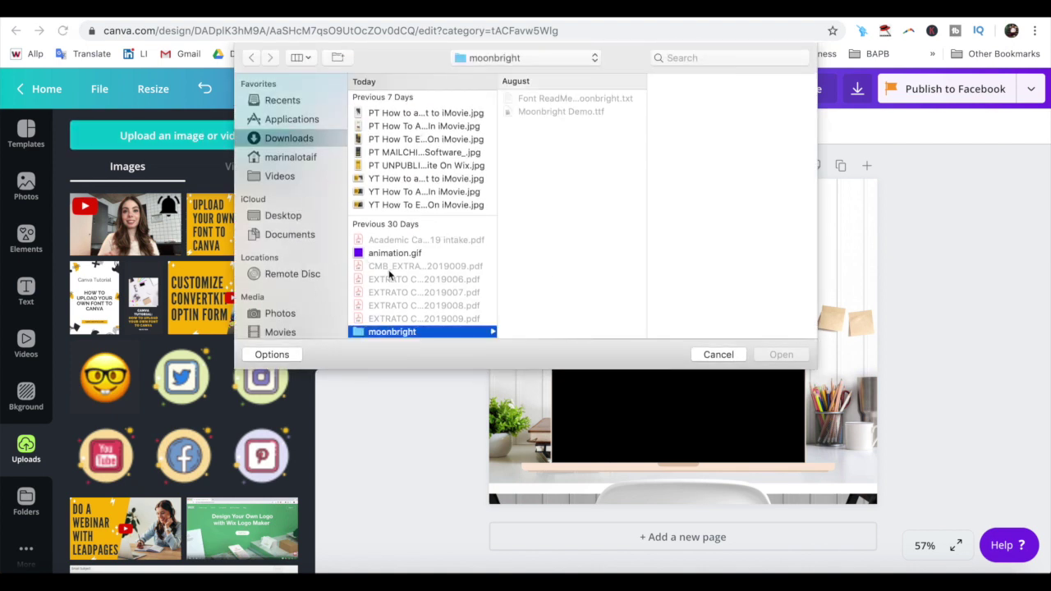
click(718, 354)
click(238, 169)
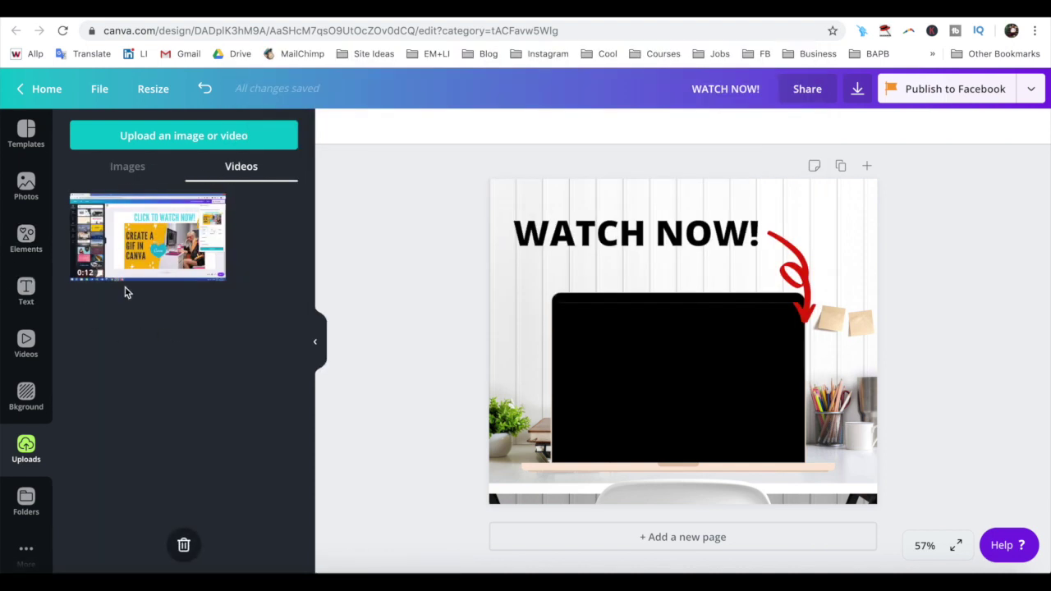
click(154, 249)
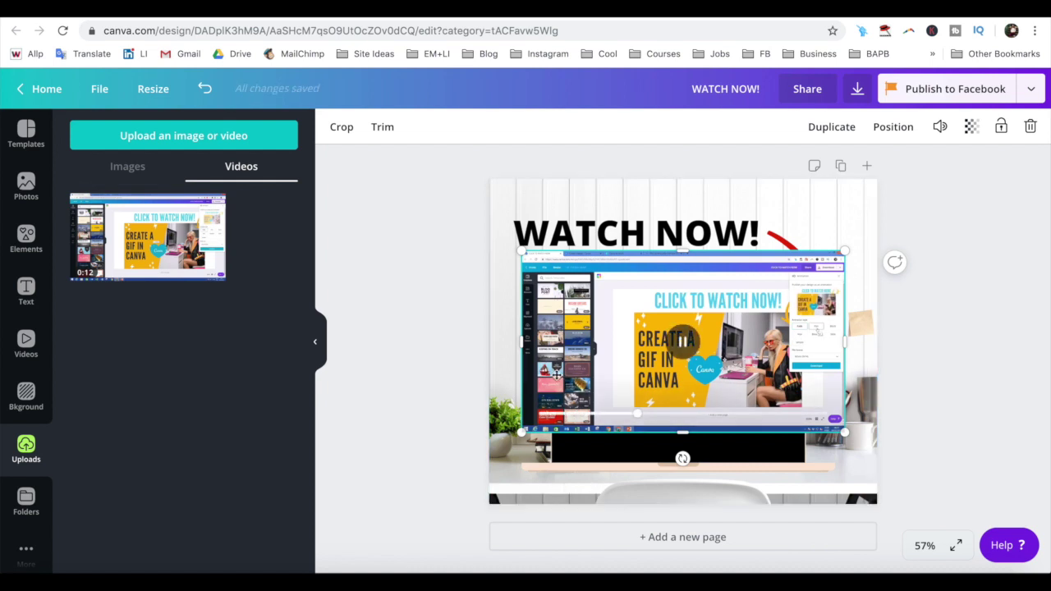
Resize and align the video to fit inside the laptop's black screen
drag(521, 251, 603, 295)
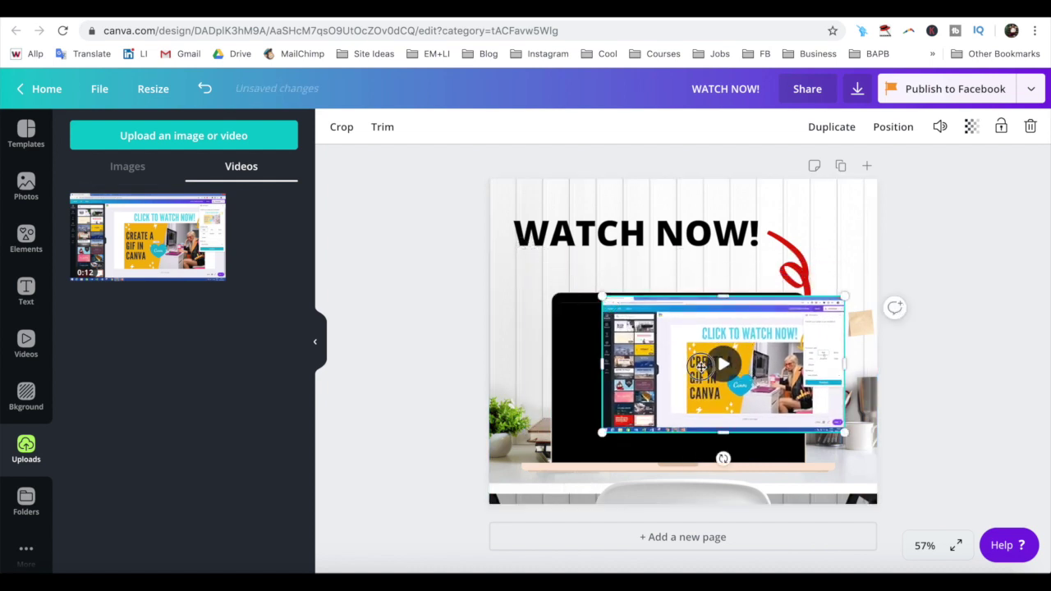
drag(671, 350, 632, 367)
drag(803, 450, 791, 446)
drag(750, 405, 748, 396)
click(997, 346)
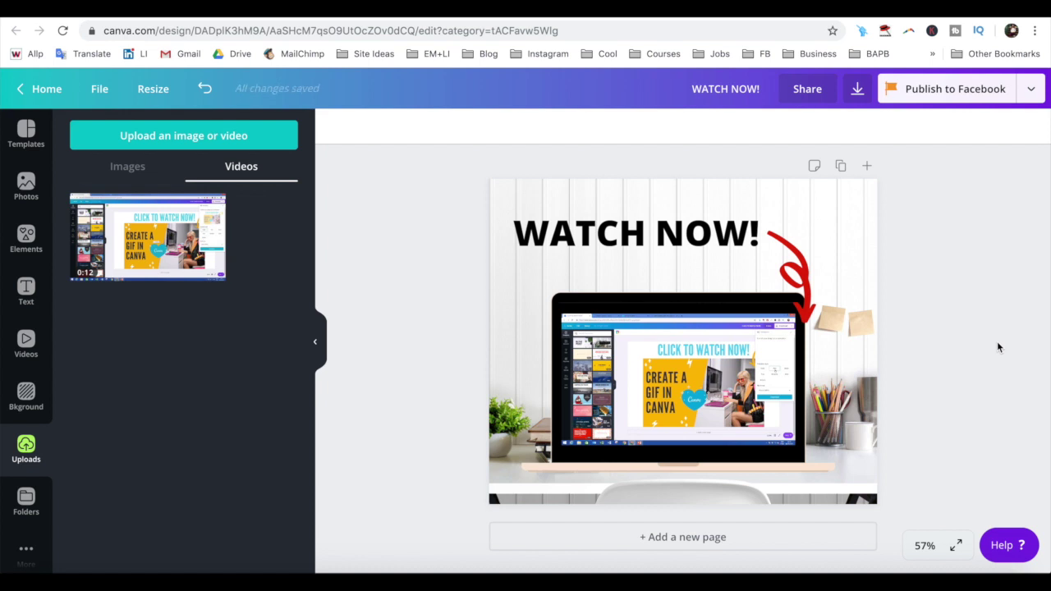
Download the WATCH NOW! post with File type set to Video
click(857, 90)
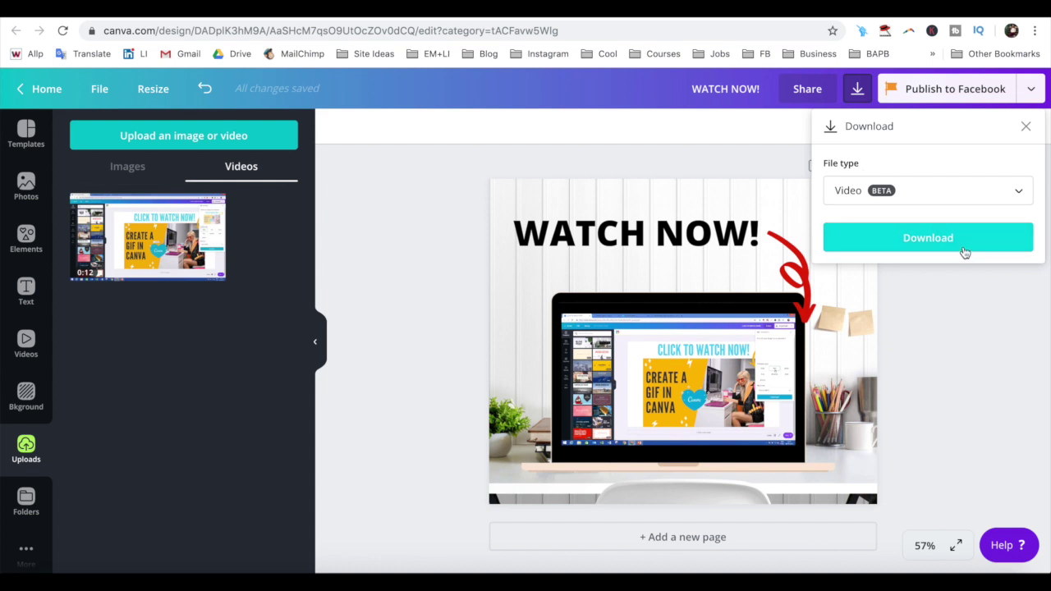
click(409, 358)
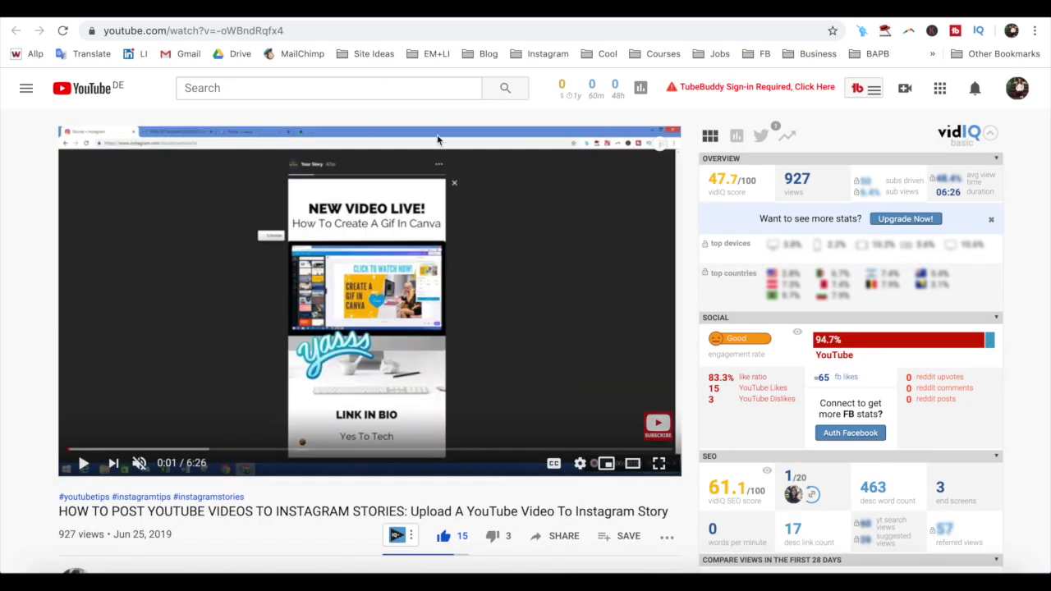
Play the YouTube tutorial on posting YouTube videos to Instagram Stories
click(82, 465)
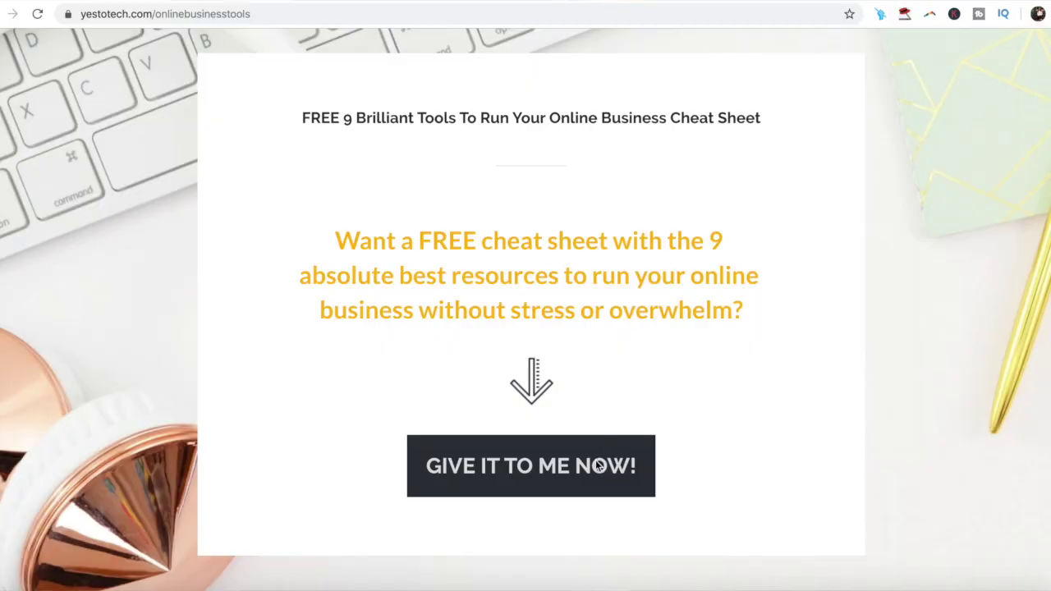
Reopen the cheat-sheet form, enter a first name and begin typing the e-mail address
click(584, 467)
text(Marina)
key(Tab)
text(marina)
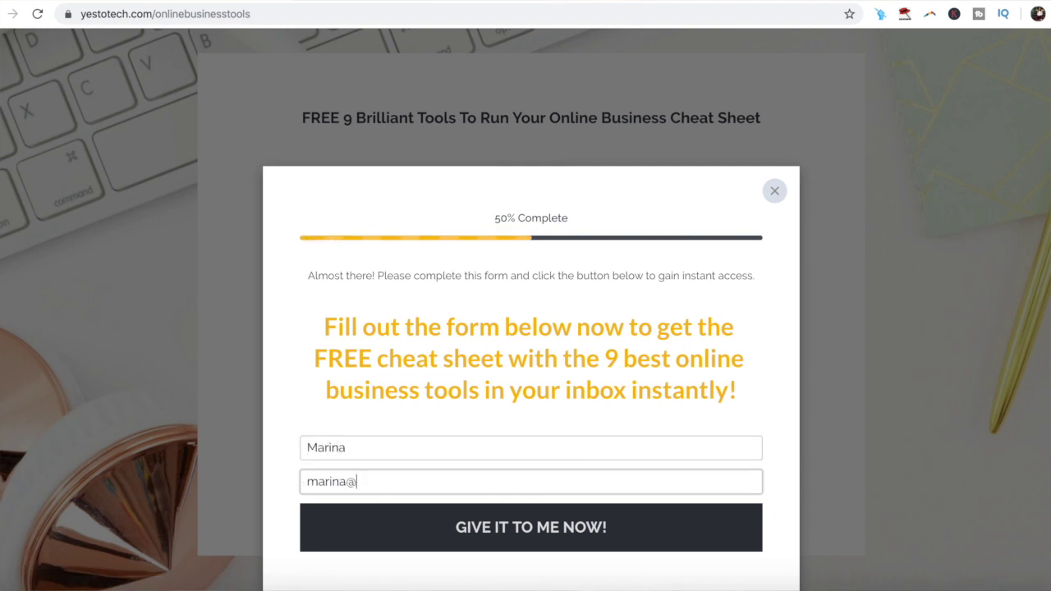